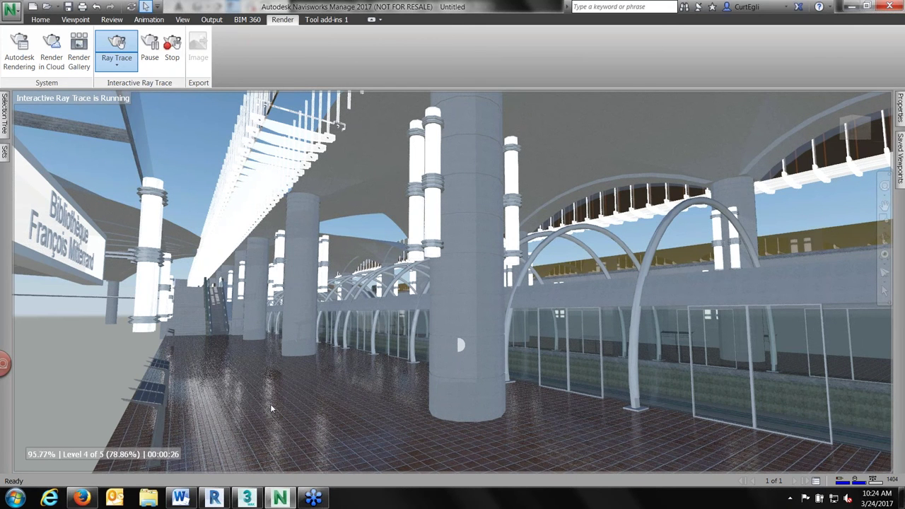
Stop the interactive ray trace of the station model and switch to Audubon07a.max in 3ds Max.
click(171, 59)
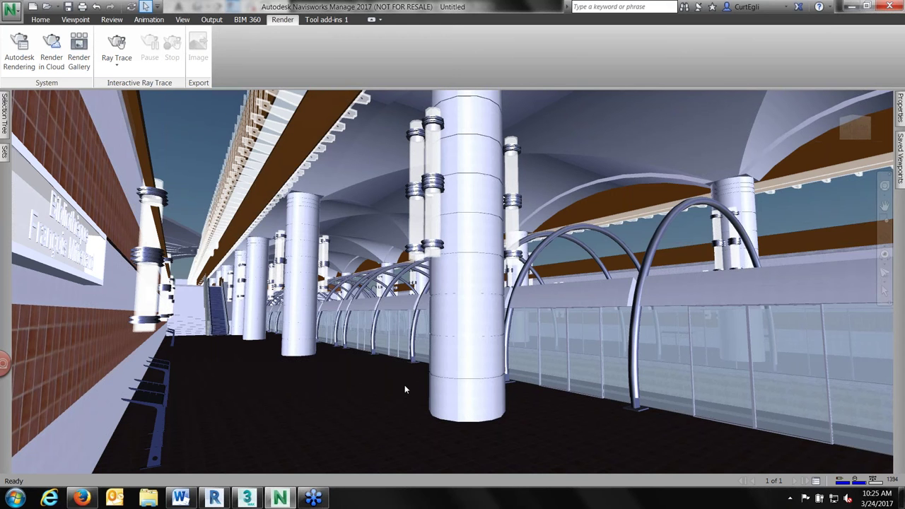
mouse_move(249, 501)
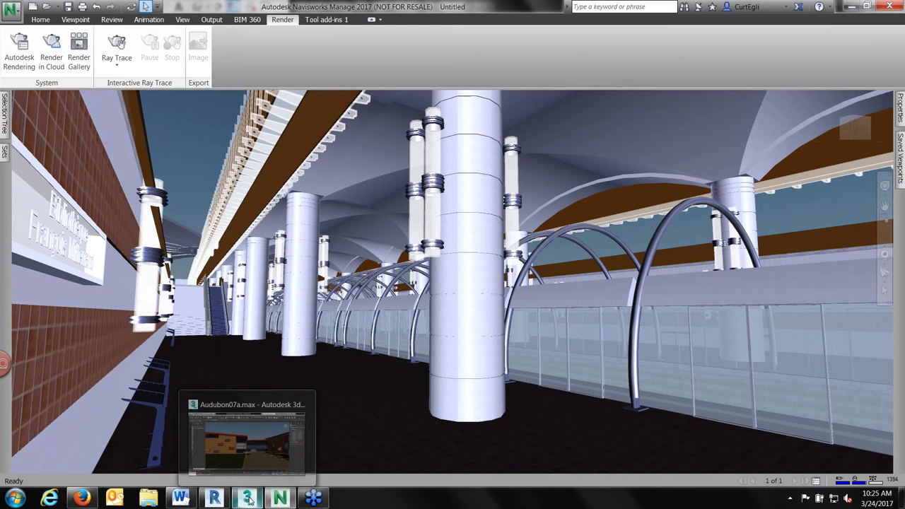
click(248, 499)
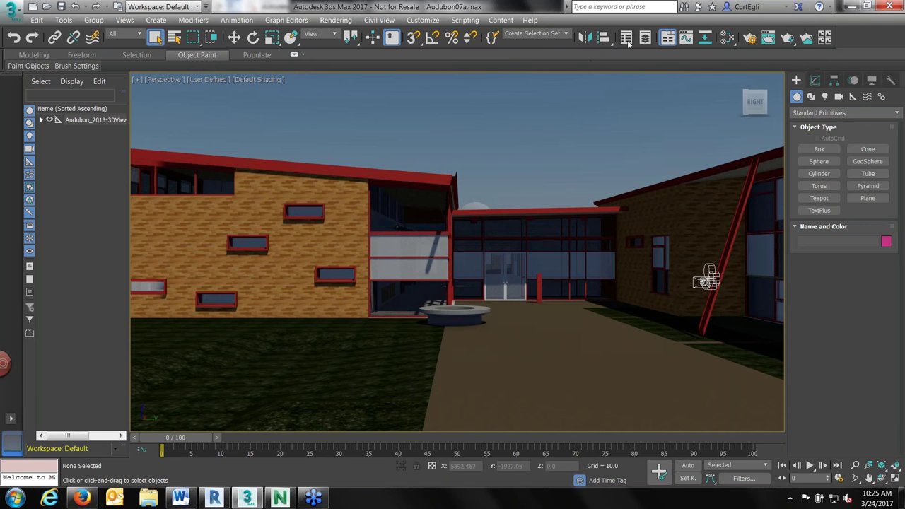
Examine the Metal - Deep Red material's parameters in the Compact Material Editor, including BRDF and special purpose maps, and close the editor.
click(726, 37)
drag(727, 39, 726, 55)
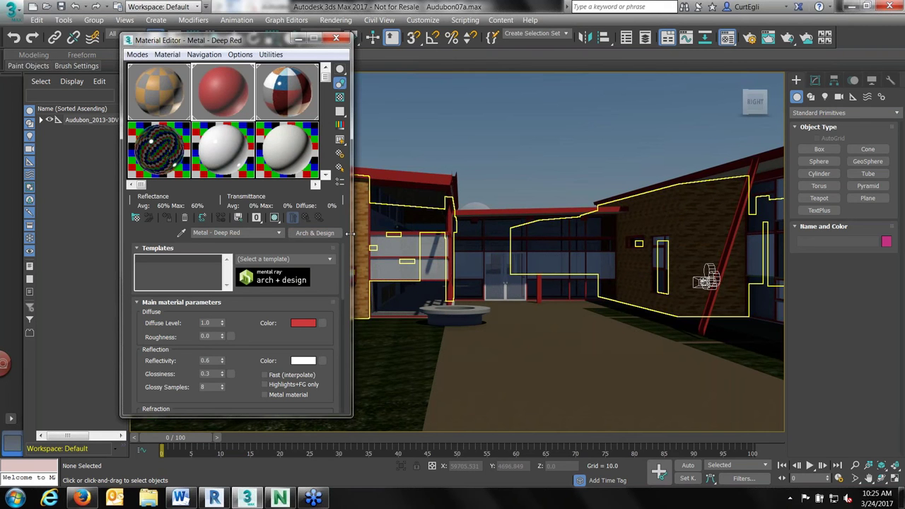
drag(245, 361, 257, 243)
scroll(248, 347, down, 5)
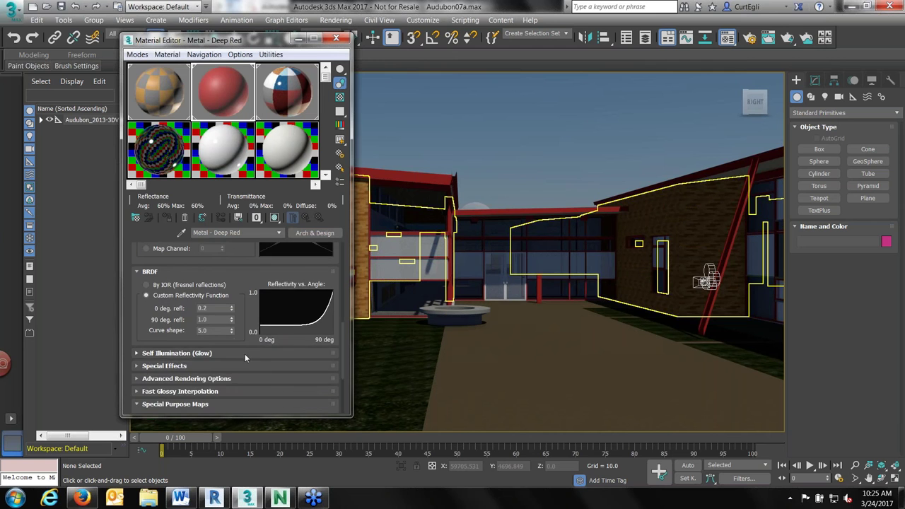
scroll(242, 337, down, 5)
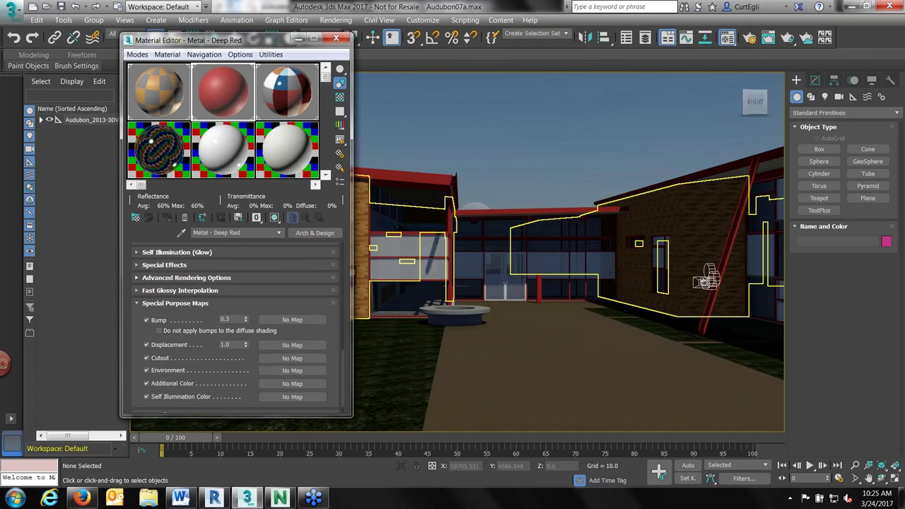
click(337, 39)
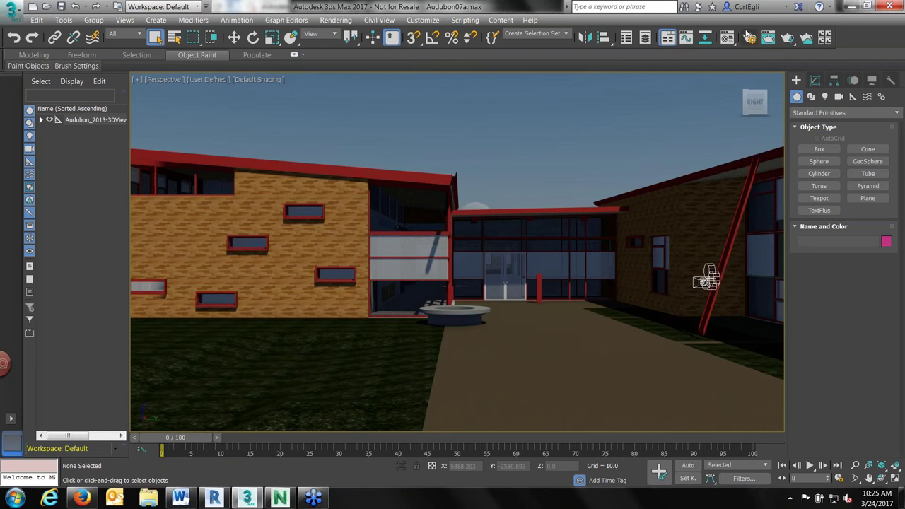
Add an Autodesk Metallic Paint material in the Slate Material Editor and assign it to the brick-patterned exterior wall.
drag(726, 37, 727, 72)
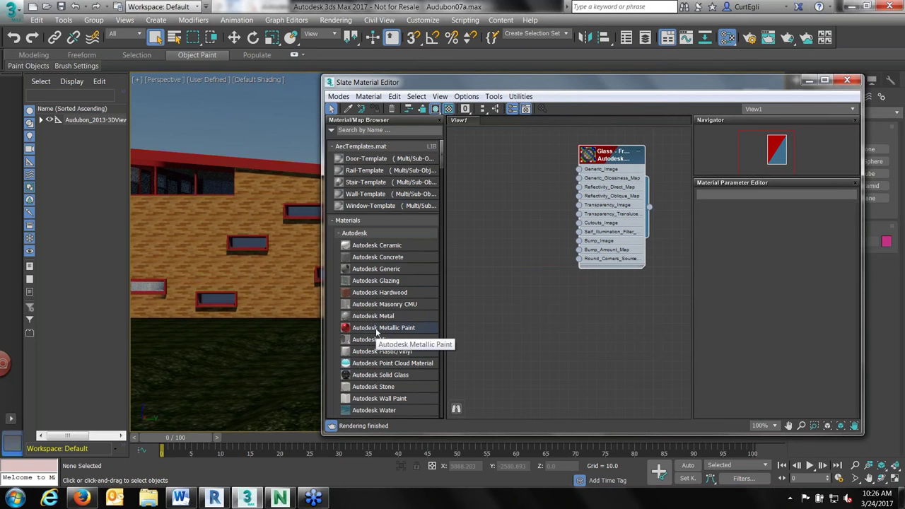
drag(504, 87, 648, 74)
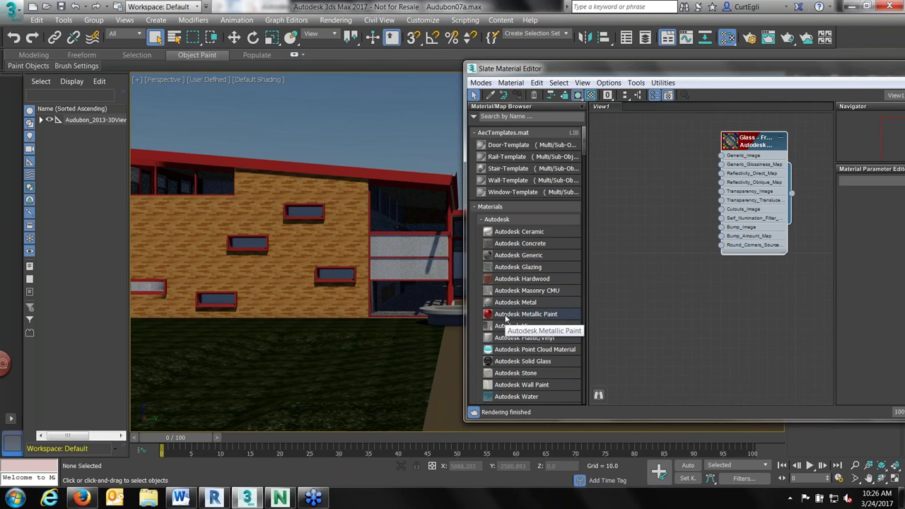
click(514, 315)
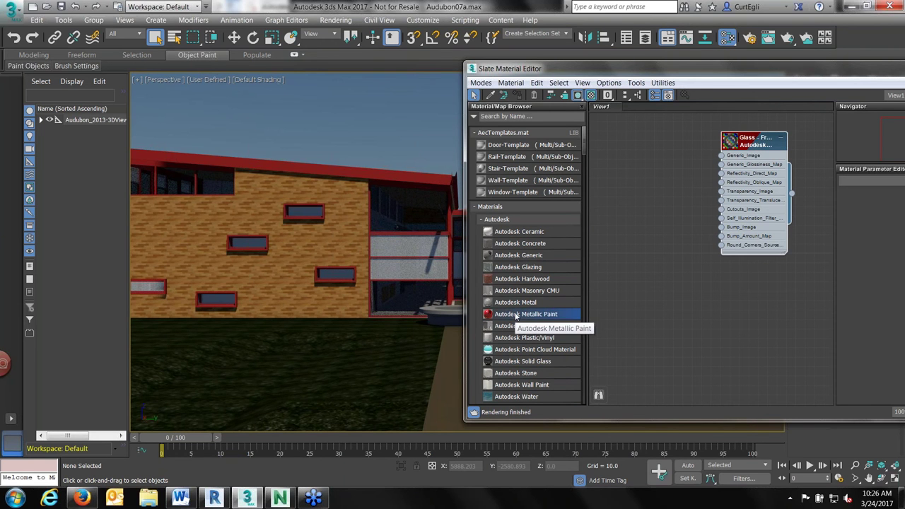
drag(516, 316, 680, 269)
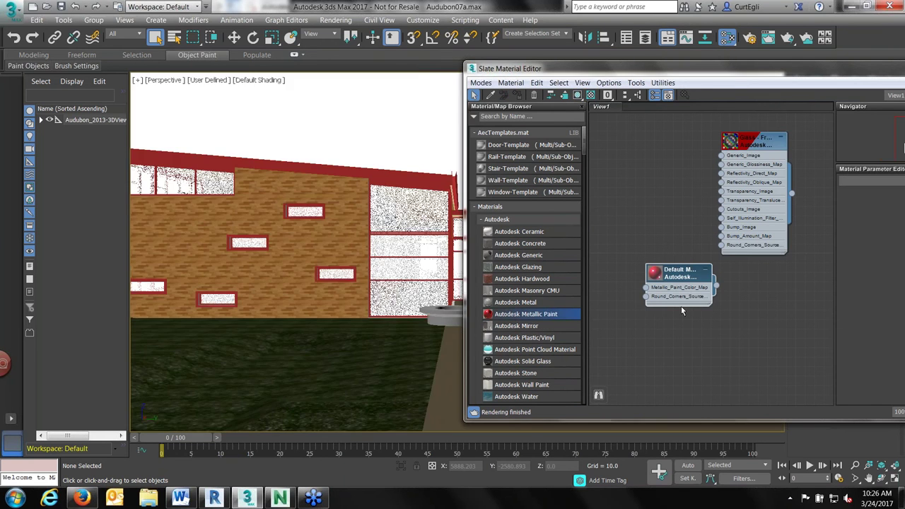
drag(716, 285, 766, 302)
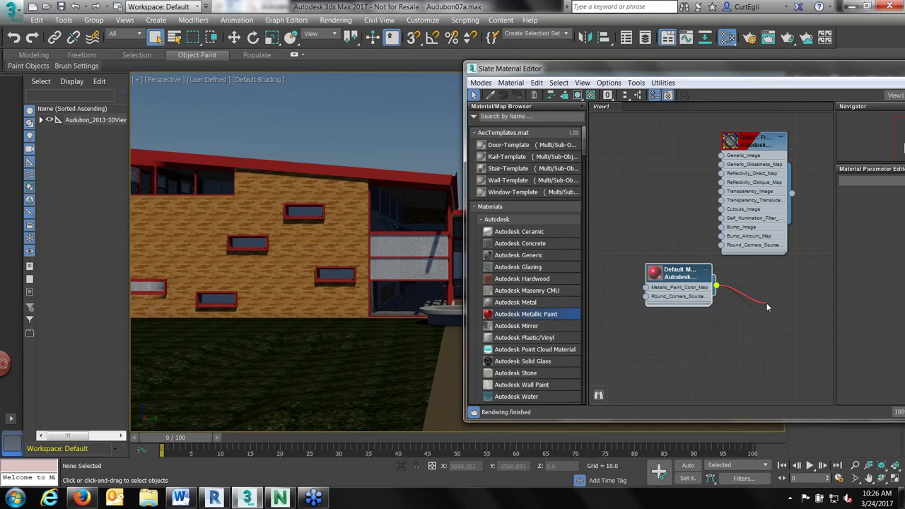
drag(766, 303, 297, 255)
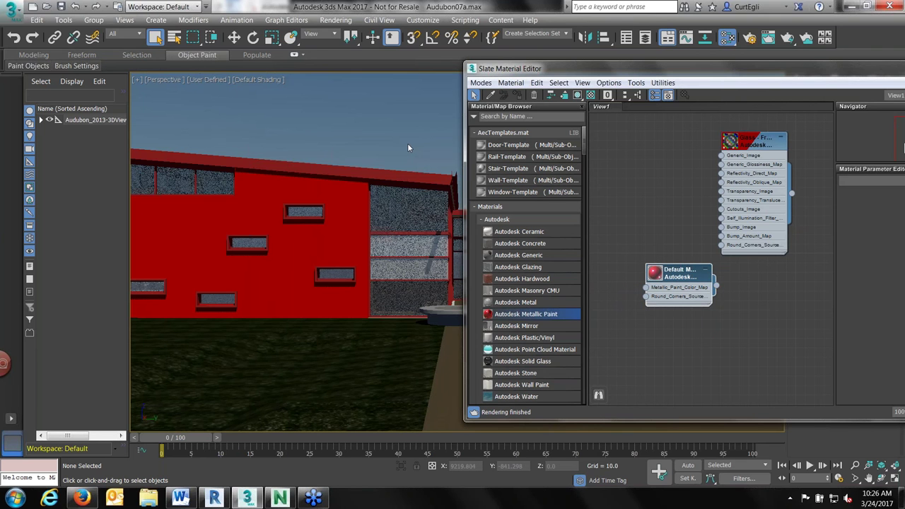
Add an Autodesk Solid Glass material, assign it to the red exterior wall, and close the Slate Material Editor.
click(532, 361)
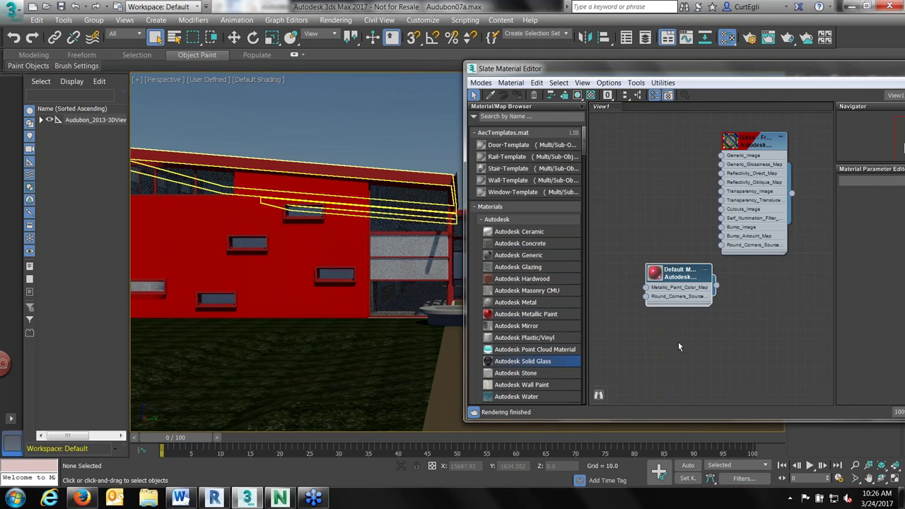
middle_drag(666, 336, 657, 243)
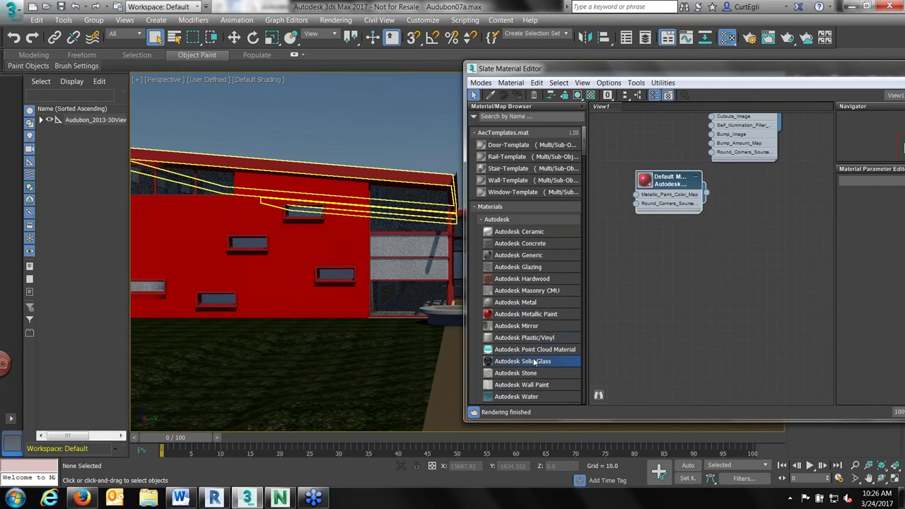
drag(535, 363, 677, 244)
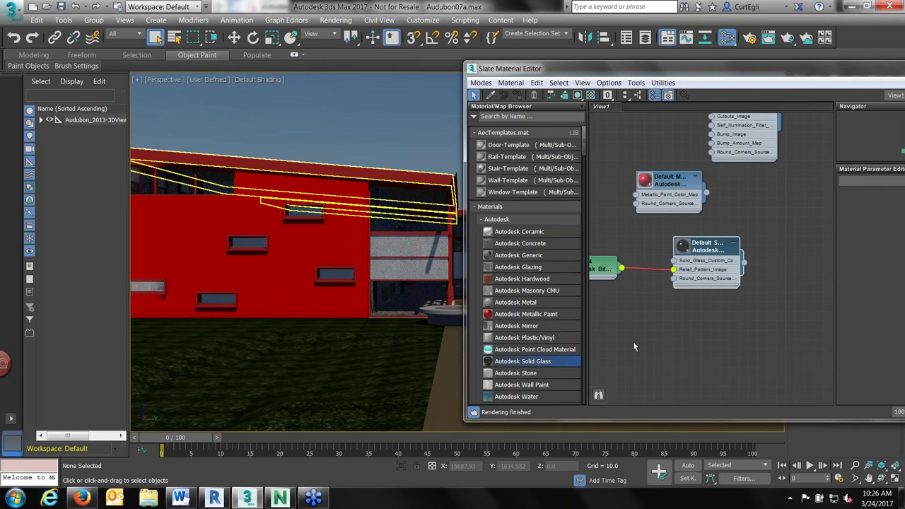
middle_drag(638, 273, 681, 269)
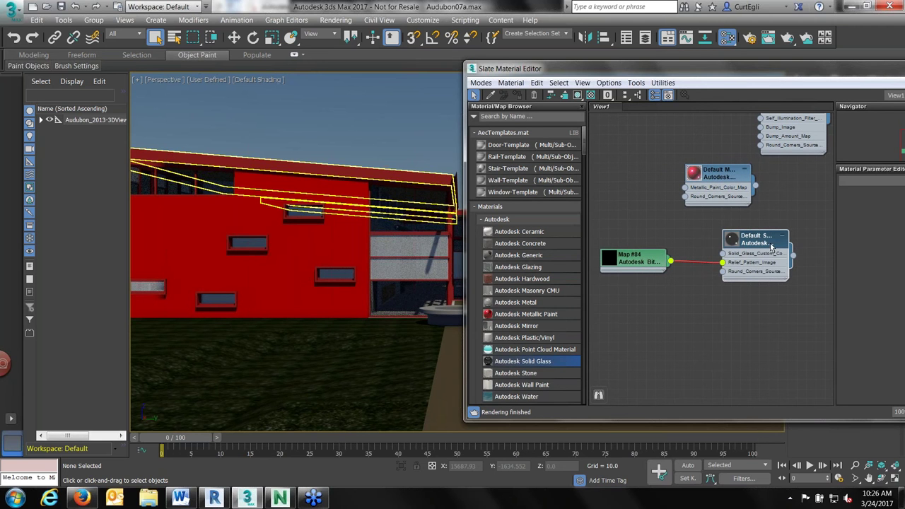
drag(792, 256, 385, 258)
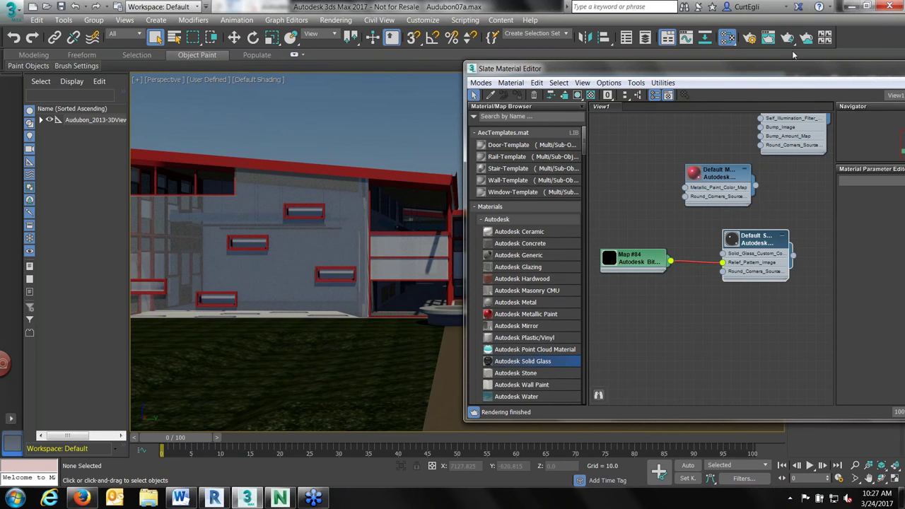
drag(784, 73, 534, 72)
click(733, 66)
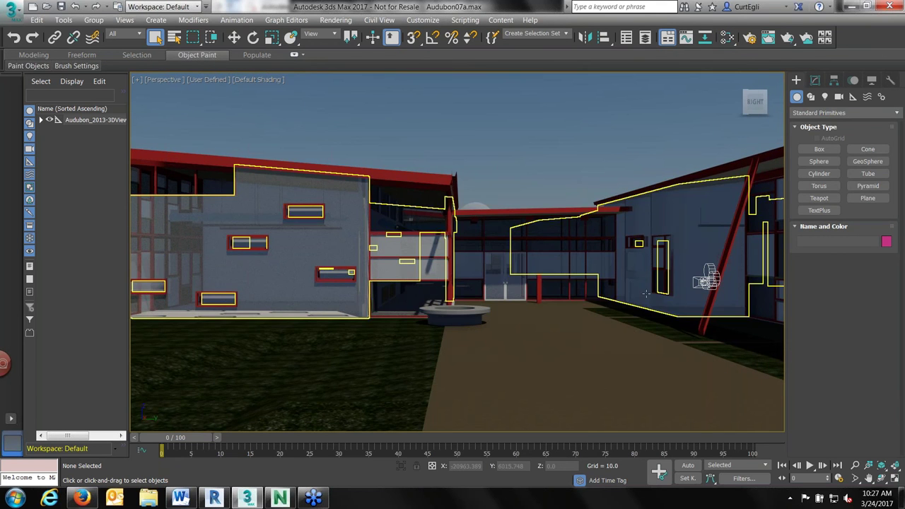
Frame the building's entrance courtyard and set the perspective viewport's rendering quality to Standard.
mouse_move(610, 168)
middle_down()
mouse_move(561, 153)
mouse_move(561, 186)
mouse_move(575, 170)
mouse_move(601, 166)
mouse_move(552, 198)
mouse_move(562, 256)
middle_up()
scroll(562, 255, up, 5)
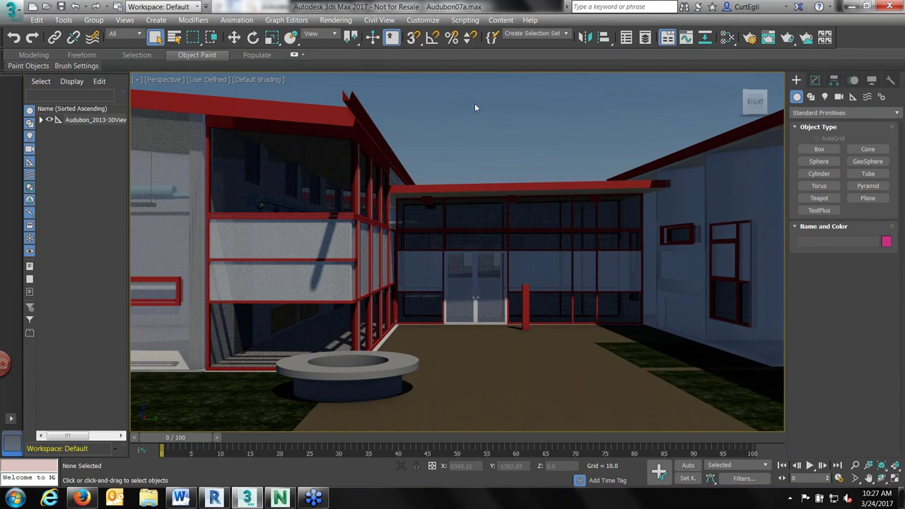
click(204, 79)
click(219, 101)
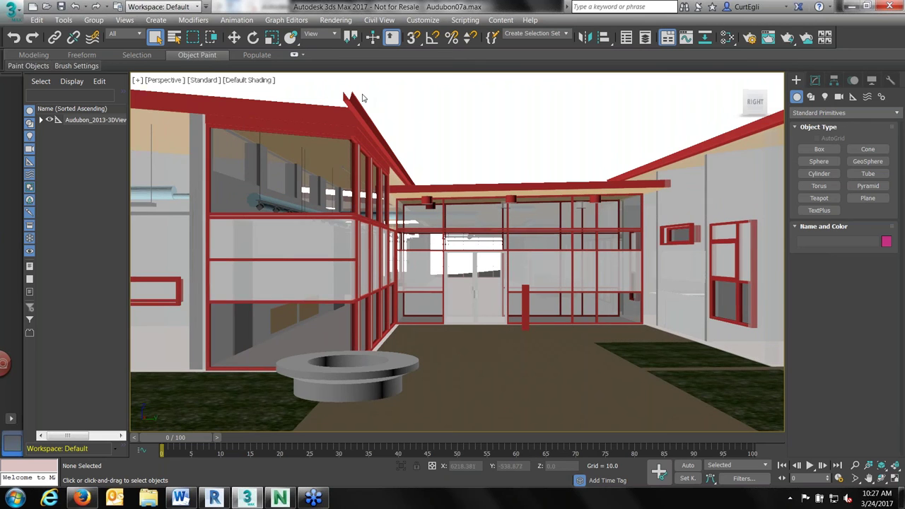
Apply the Graphite stylized visual style to the perspective viewport and inspect the building in it from above.
click(253, 82)
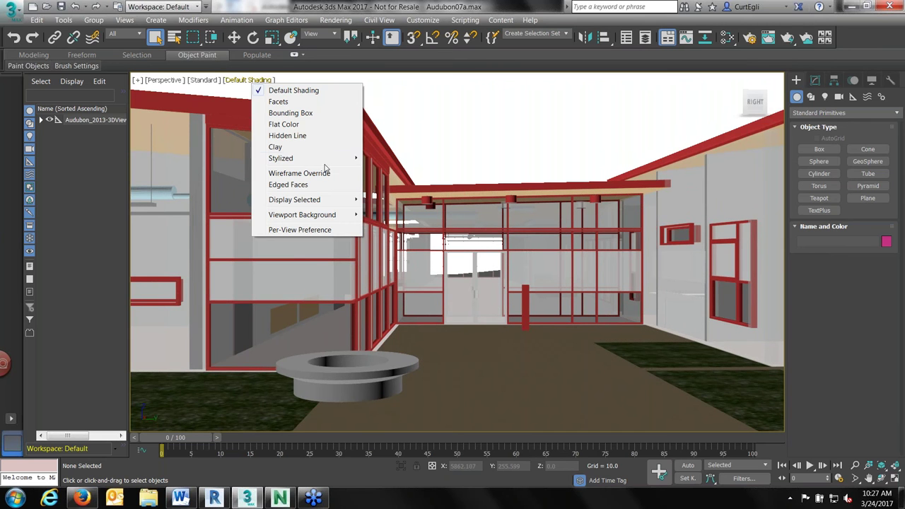
mouse_move(327, 160)
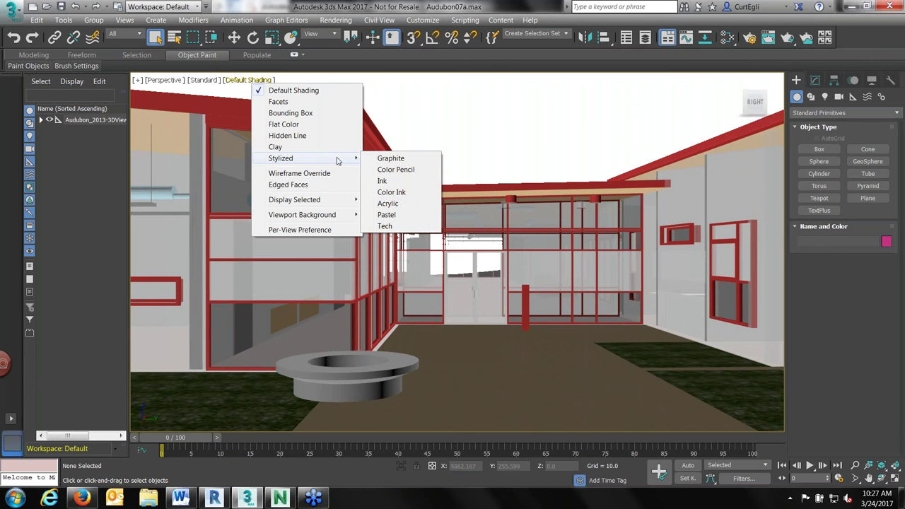
click(398, 162)
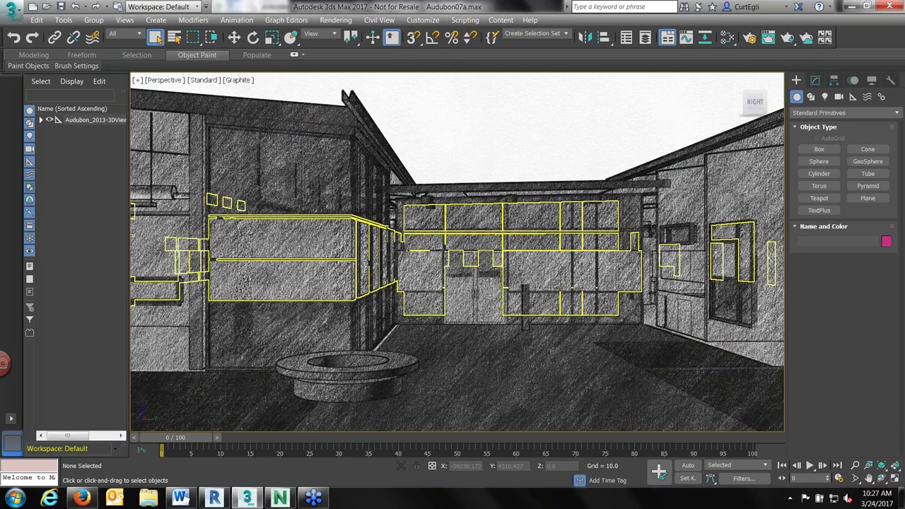
middle_drag(503, 260, 514, 323)
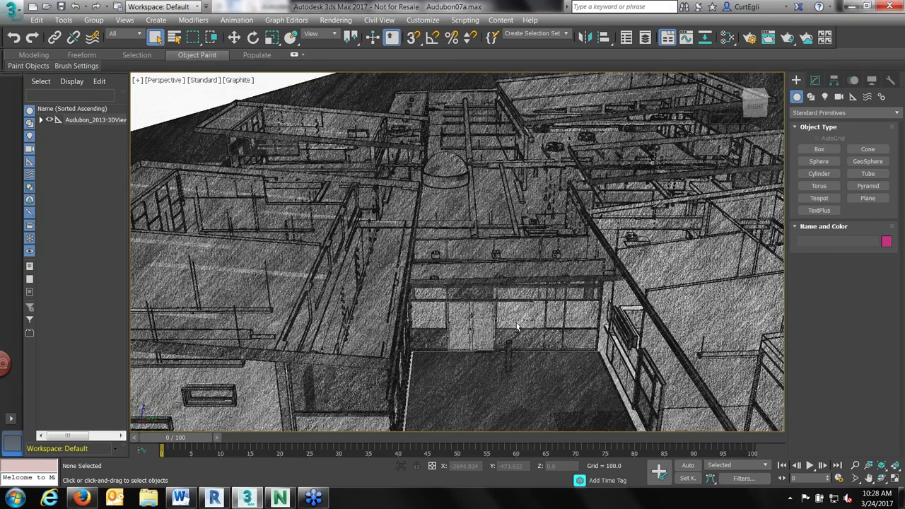
middle_drag(539, 340, 550, 214)
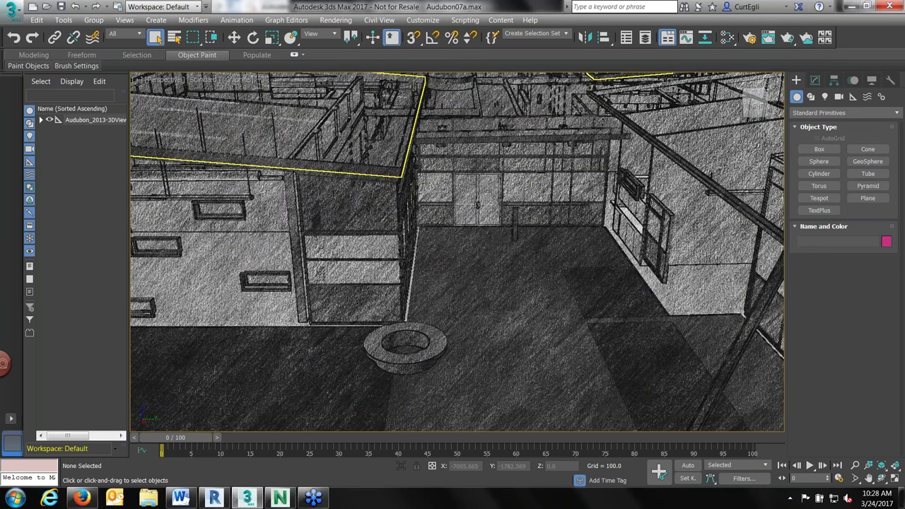
Apply the Color Pencil stylized visual style to the viewport and inspect the courtyard and glazed entrance in it.
click(240, 81)
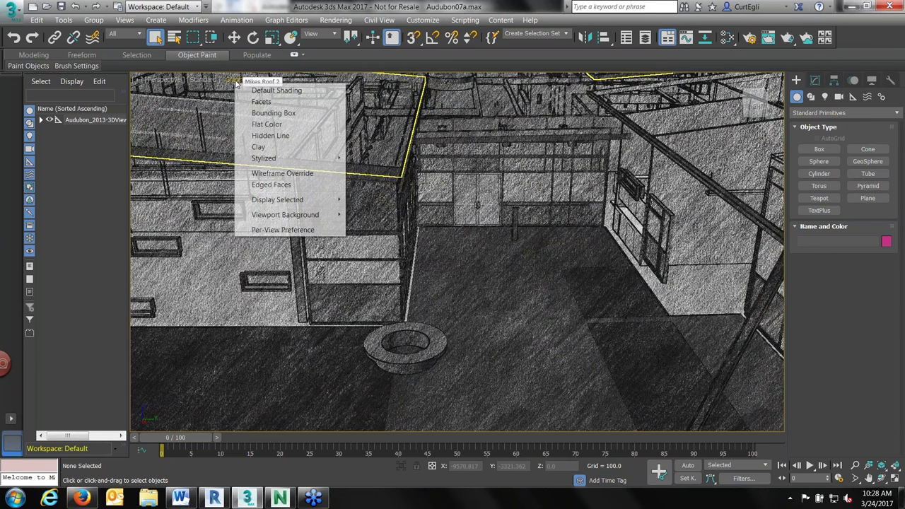
mouse_move(311, 158)
click(374, 170)
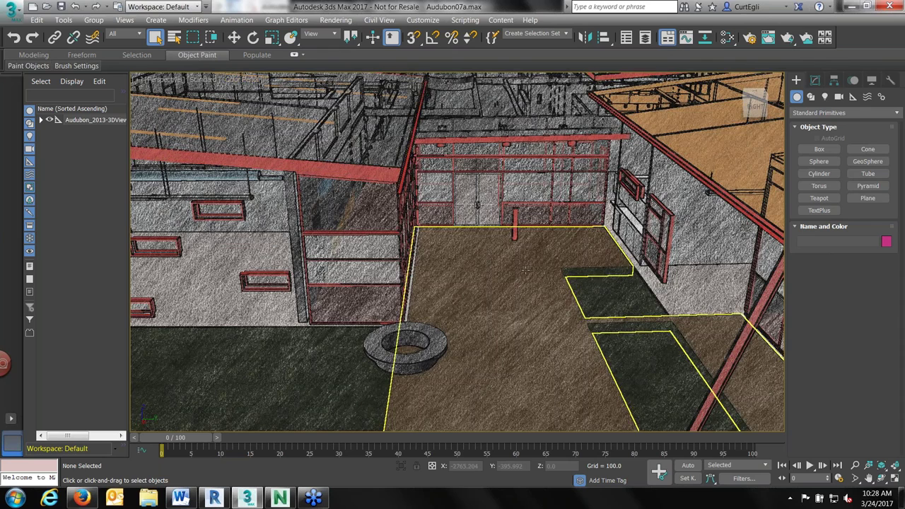
alt+middle_drag(525, 269, 523, 260)
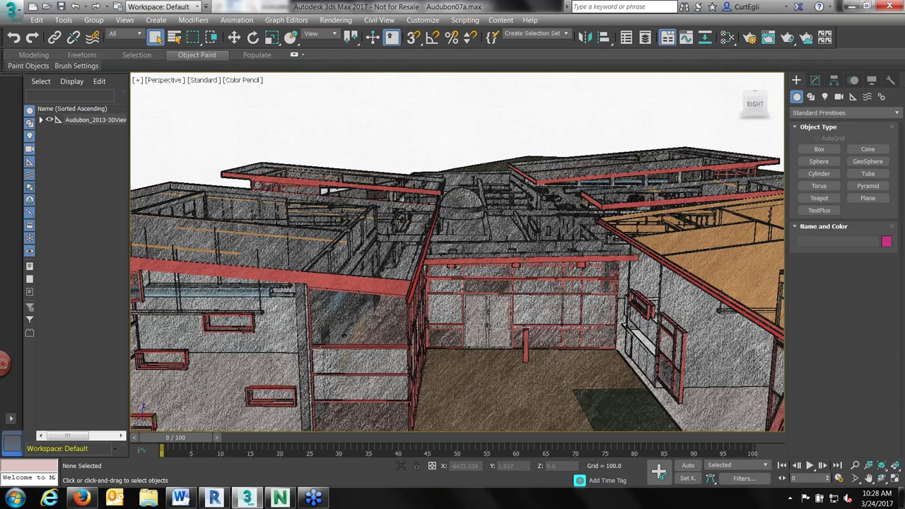
scroll(735, 369, up, 5)
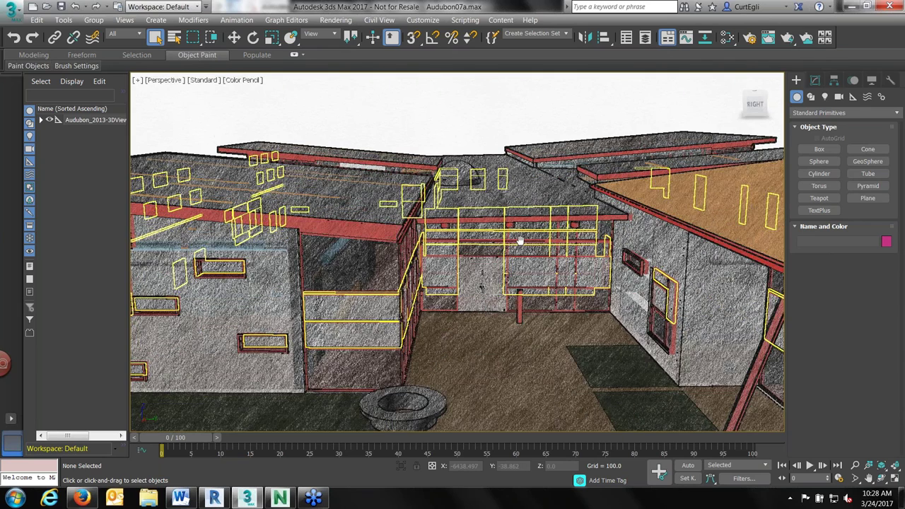
scroll(726, 417, up, 3)
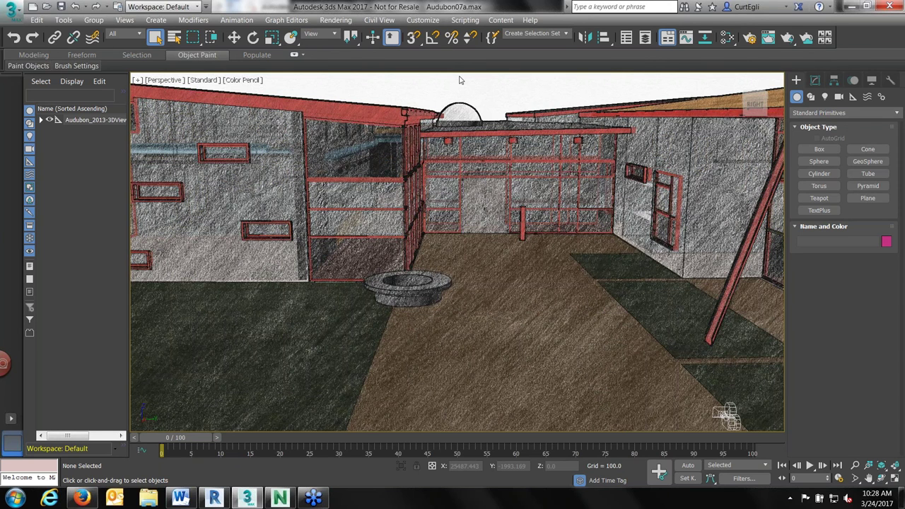
scroll(459, 127, up, 3)
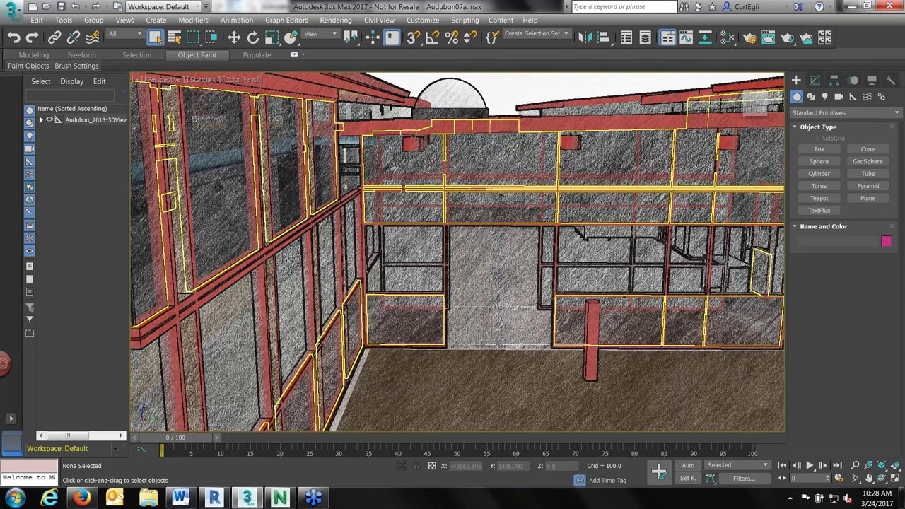
Switch the perspective viewport's stylized visual style to Pastel.
click(234, 79)
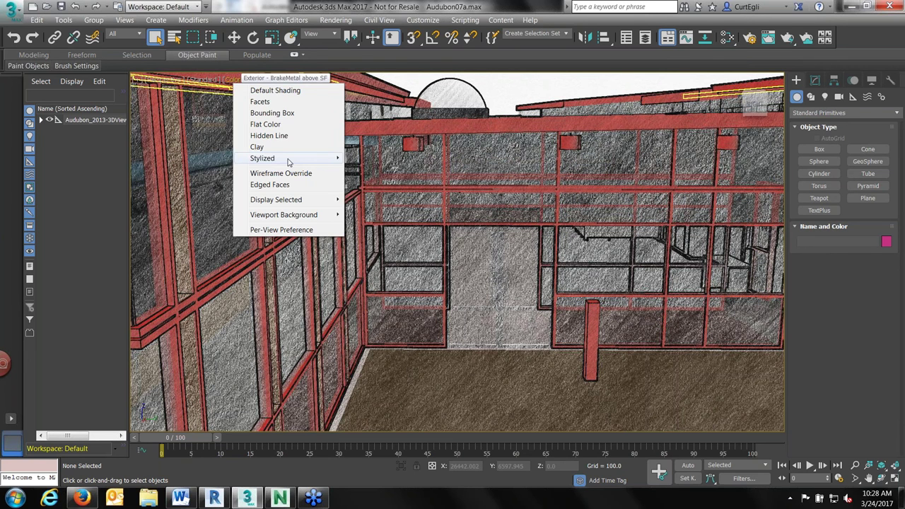
mouse_move(288, 162)
click(373, 215)
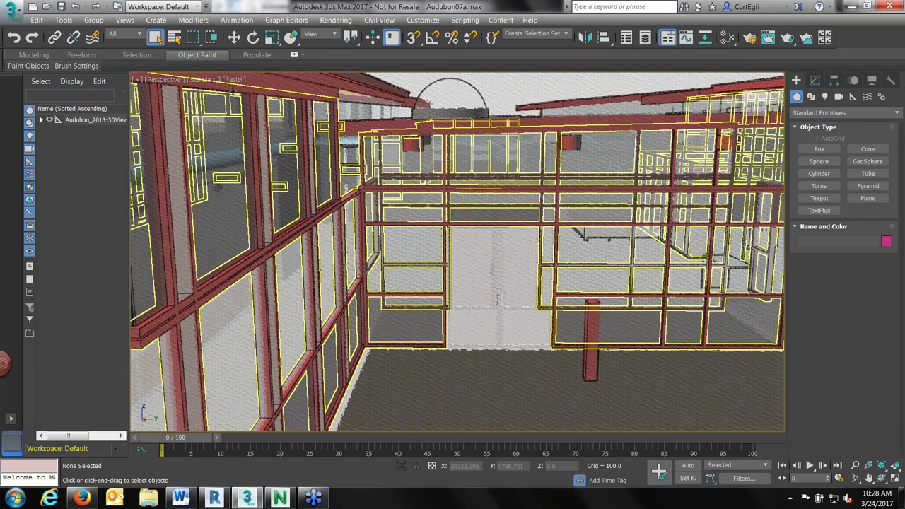
Switch the perspective viewport's visual style to Clay and inspect the wider entrance courtyard in it.
click(208, 80)
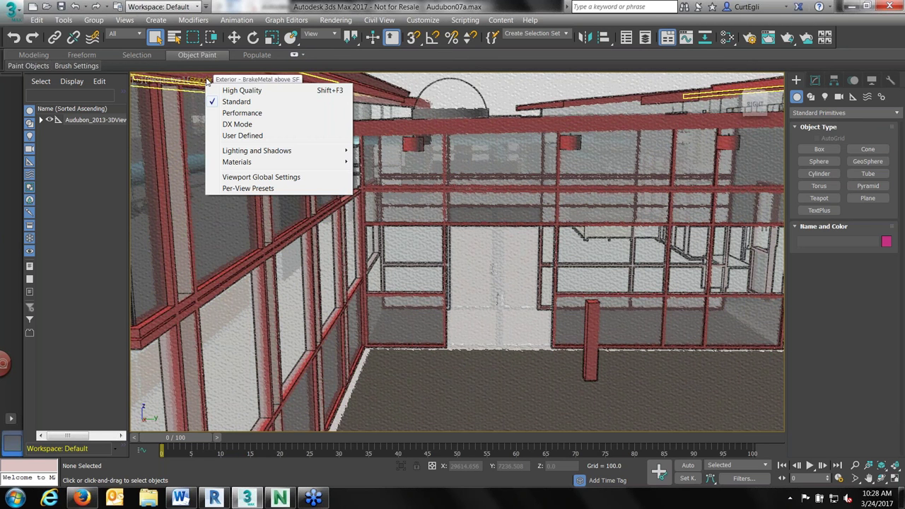
click(235, 79)
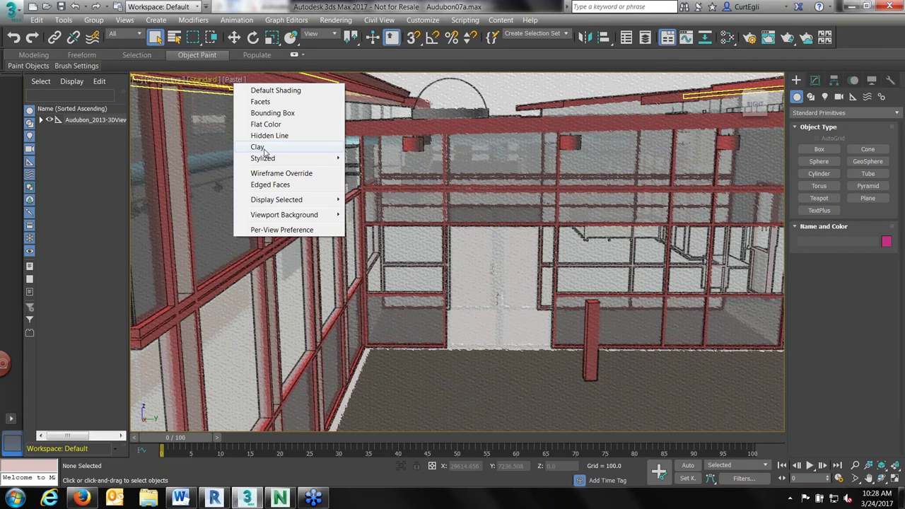
click(263, 148)
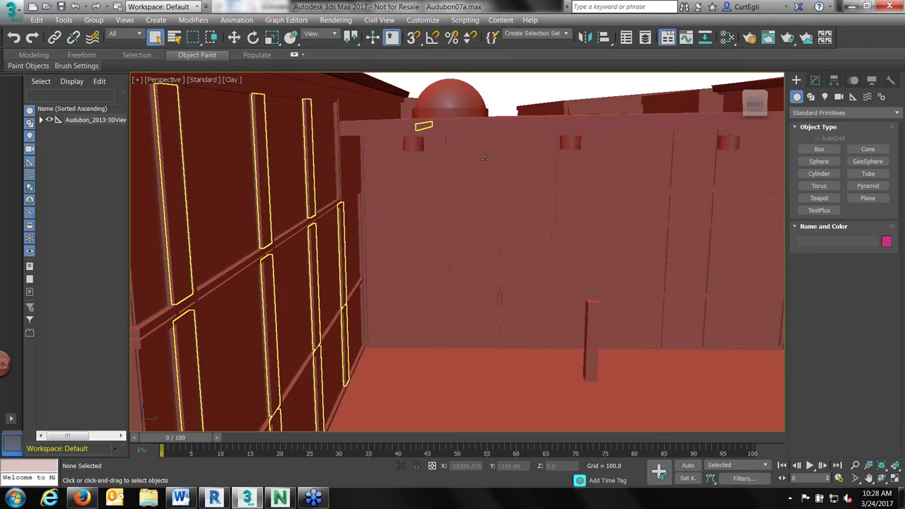
scroll(489, 177, down, 5)
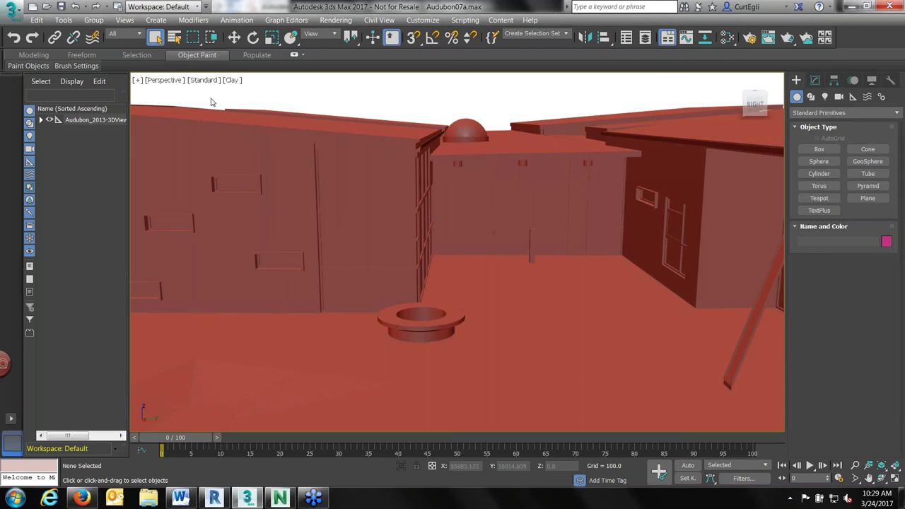
Change the perspective viewport's visual style from Clay to the stylized Color Pencil look.
click(233, 81)
mouse_move(290, 157)
click(377, 171)
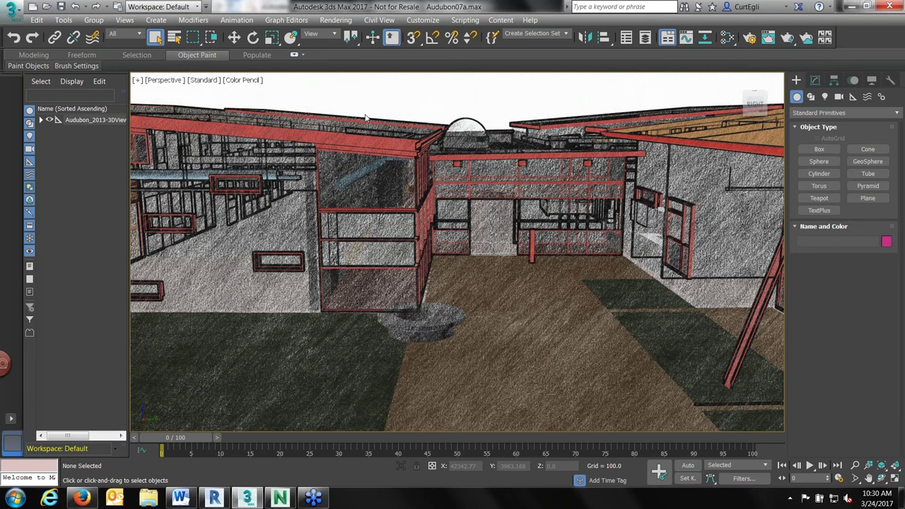
Switch to Windows Explorer and open the Max output folder under data, Webinars, Visualize your design, Audubon.
click(148, 499)
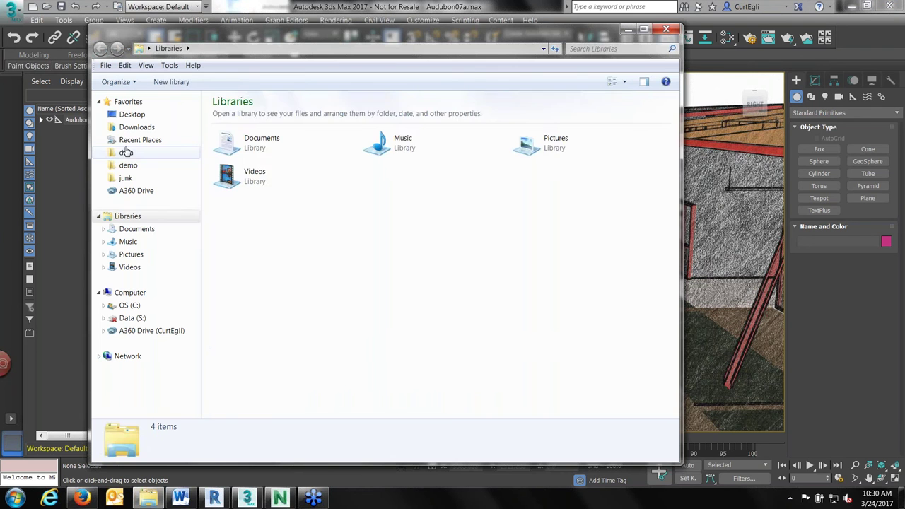
click(125, 150)
click(229, 344)
key(w)
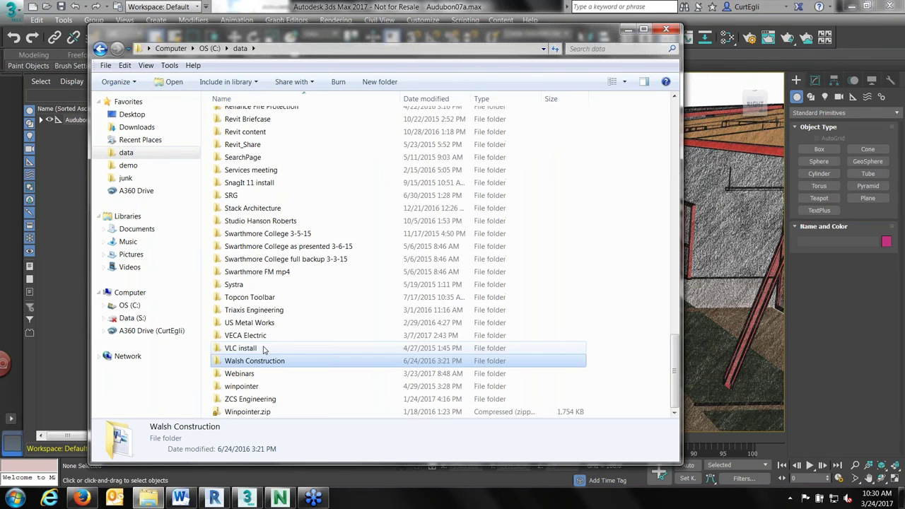
double_click(240, 374)
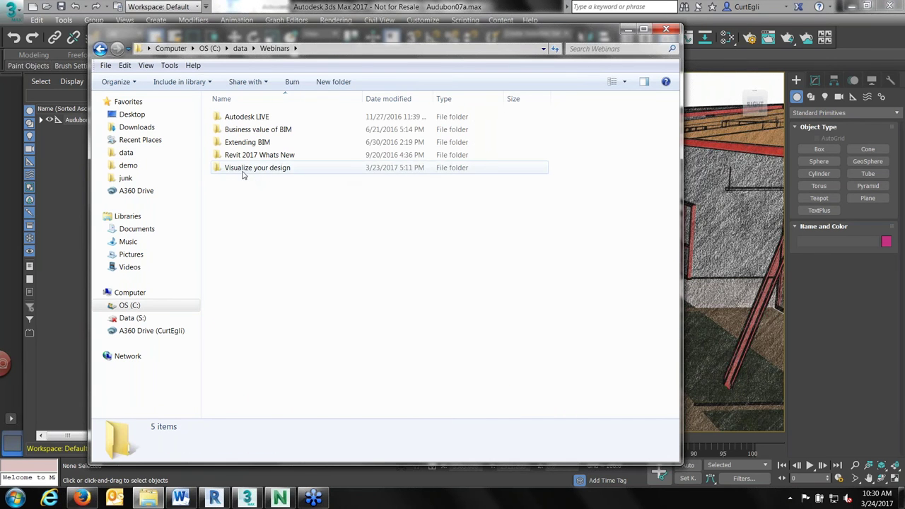
double_click(249, 169)
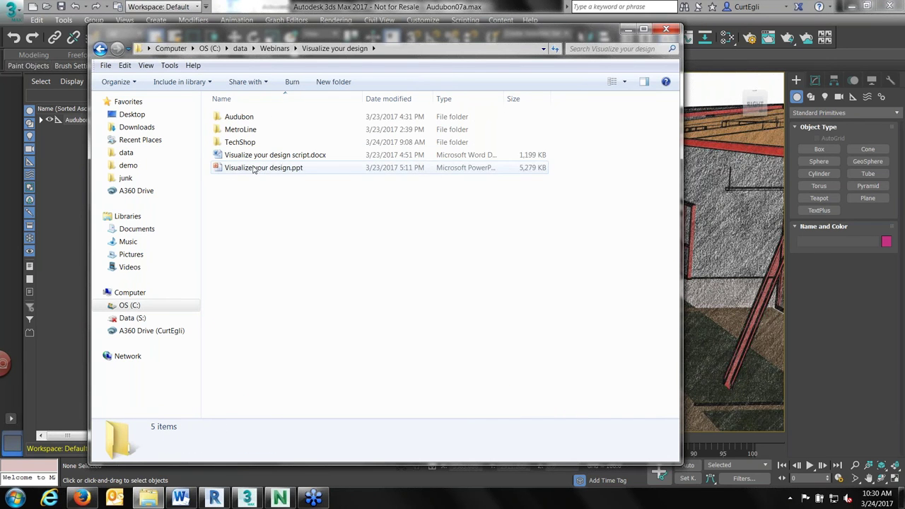
click(237, 118)
double_click(236, 119)
double_click(239, 118)
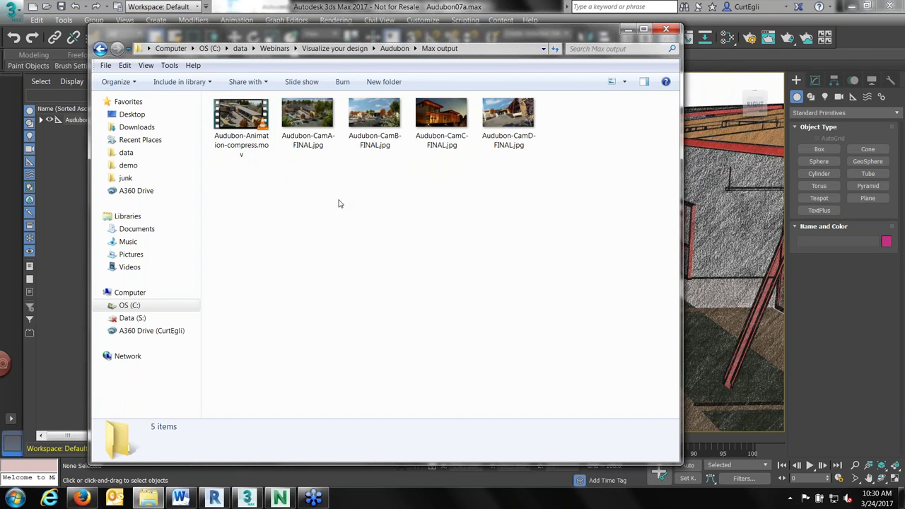
View the final Audubon renderings from Audubon-CamA-FINAL.jpg through Audubon-CamD-FINAL.jpg and go back to the CamC night image.
click(314, 127)
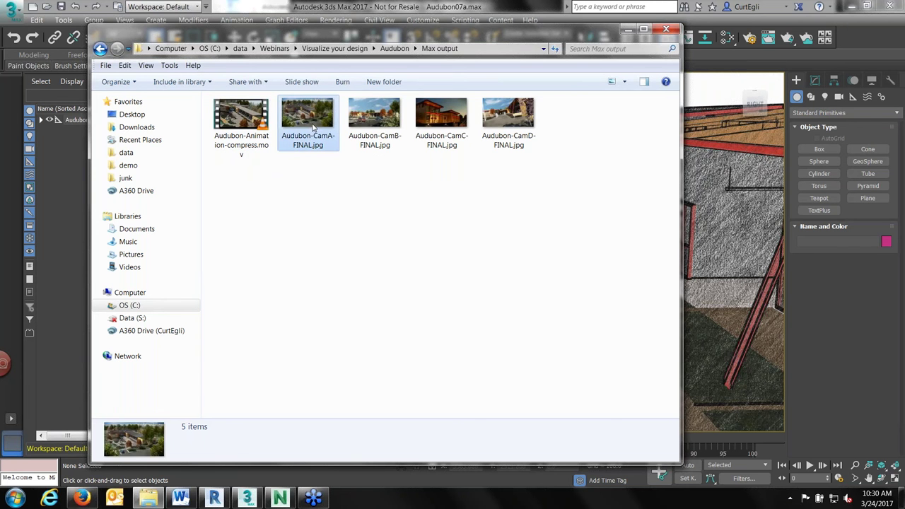
double_click(314, 127)
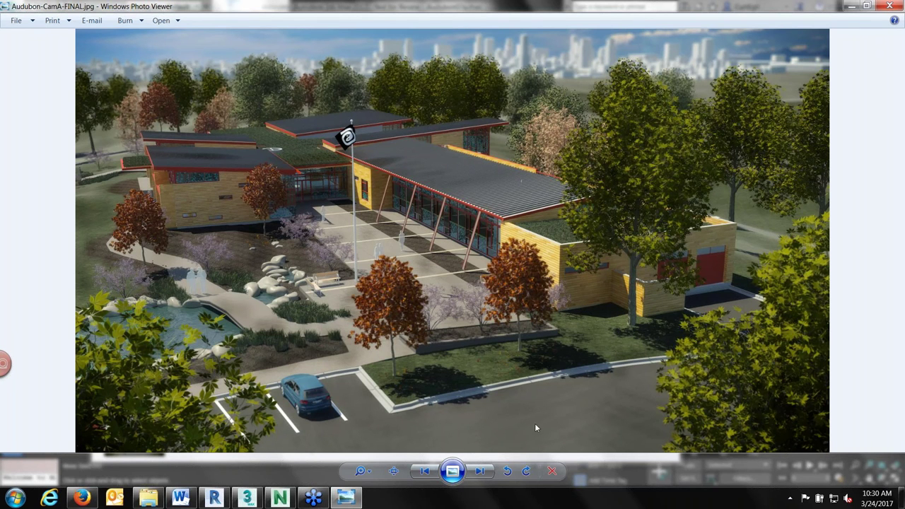
click(480, 471)
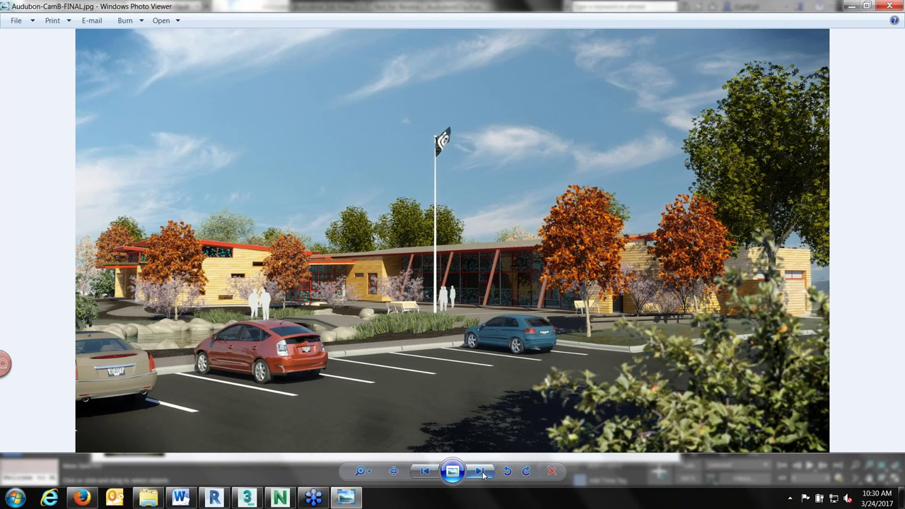
click(481, 472)
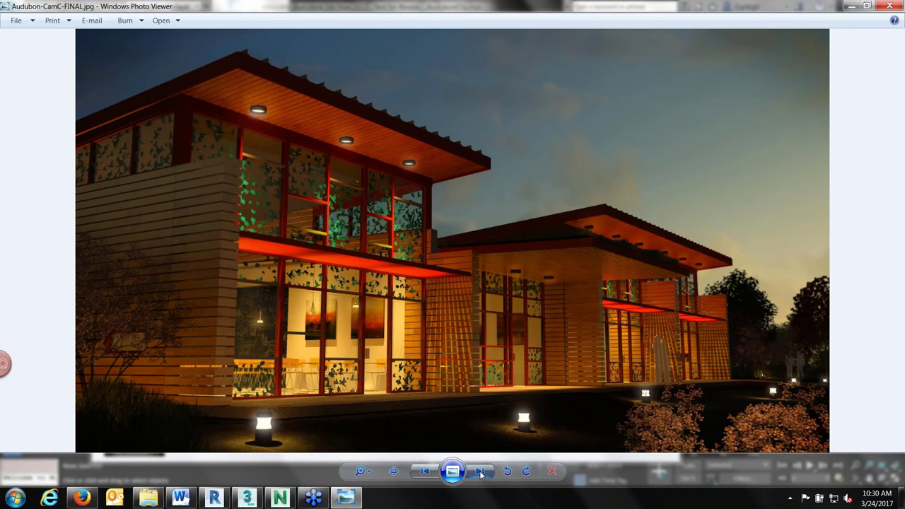
click(480, 472)
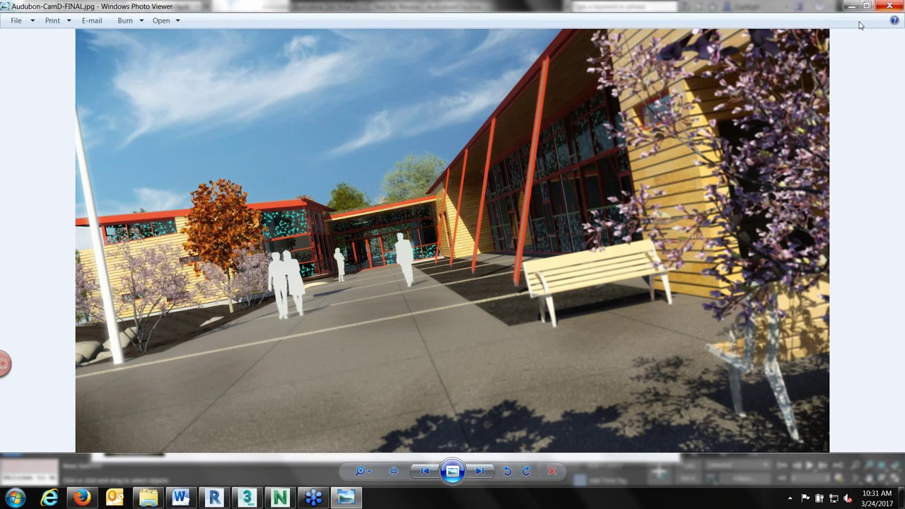
click(424, 471)
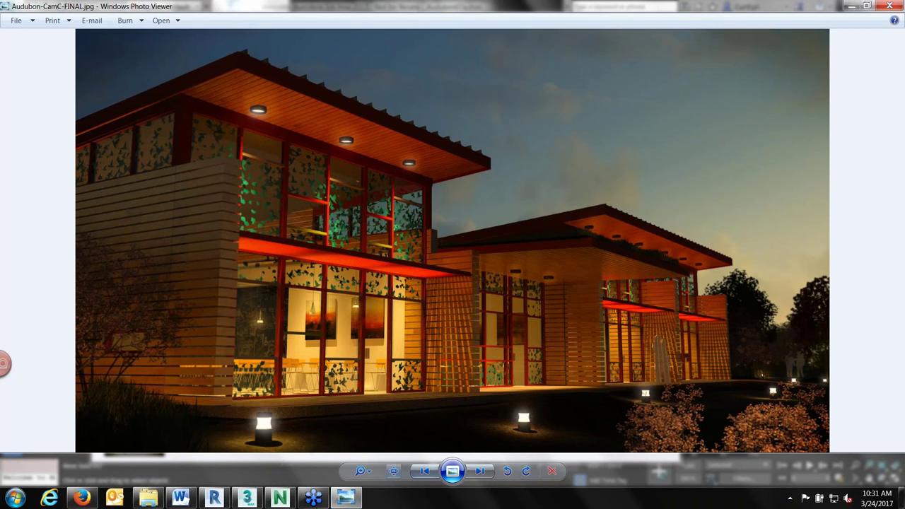
Play Audubon-Animation-compress.mov in a maximized VLC window and close the player.
click(241, 124)
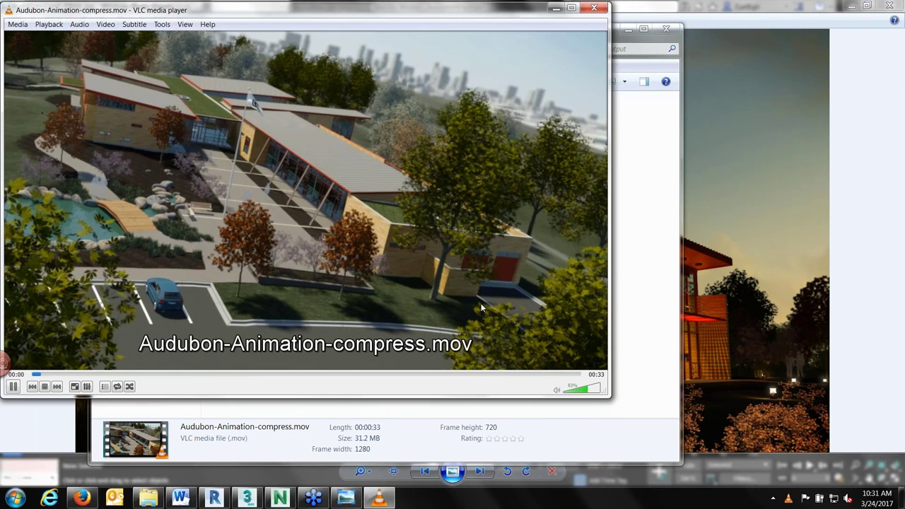
click(571, 7)
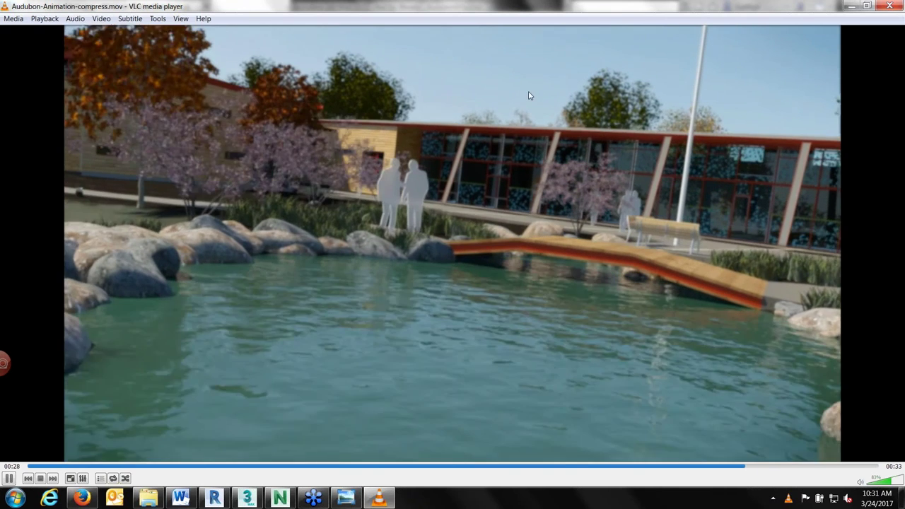
click(889, 6)
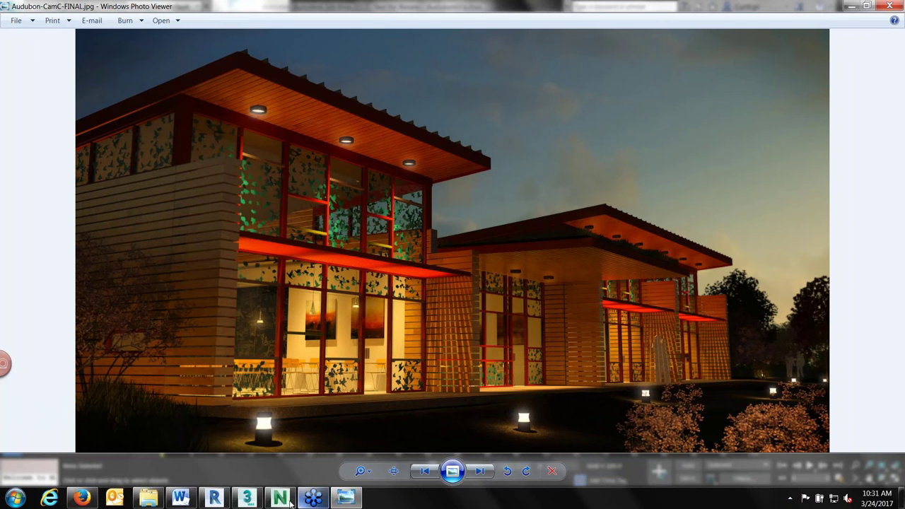
Switch back to 3ds Max, start a new scene without saving the changes, and reset it to the defaults.
click(249, 497)
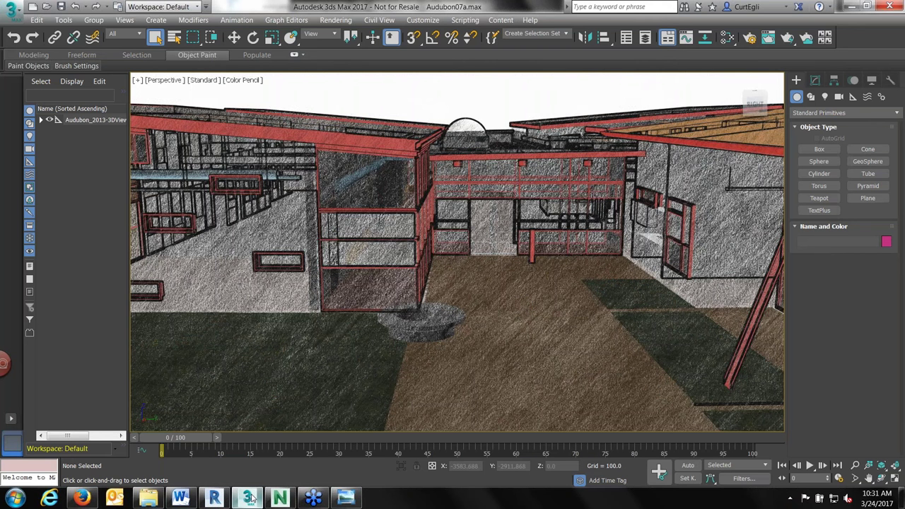
click(31, 7)
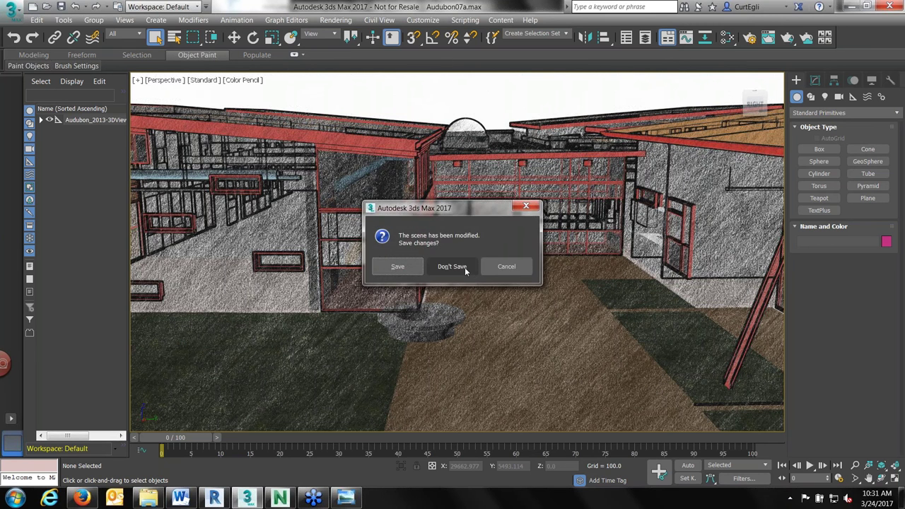
click(452, 266)
click(432, 282)
click(12, 13)
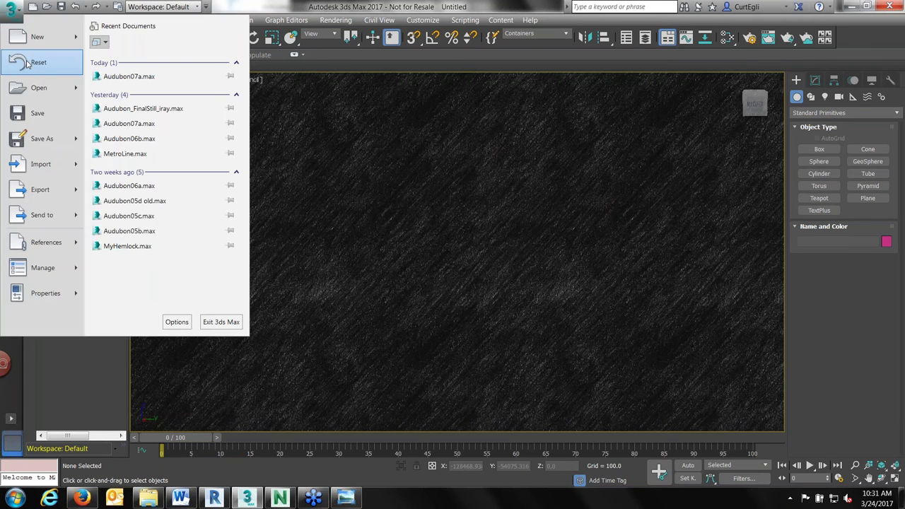
click(30, 62)
click(412, 267)
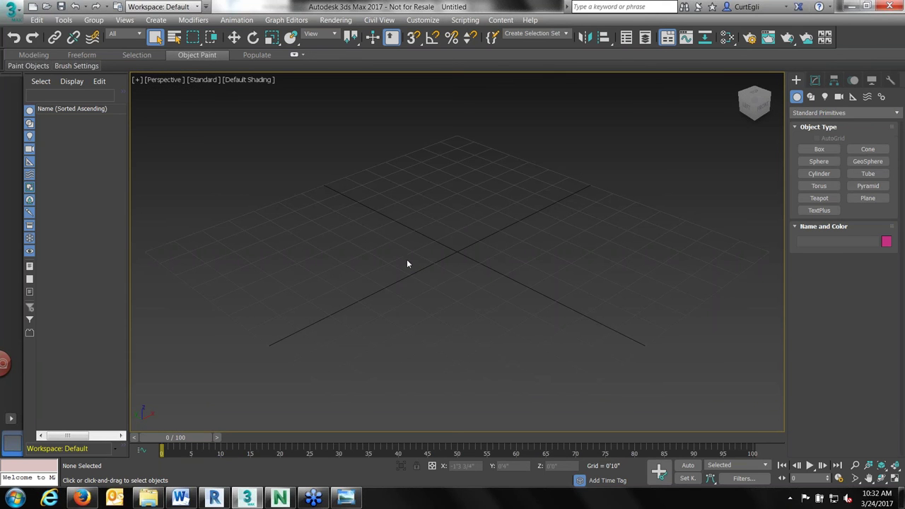
Open the scene Audubon_FinalStill_iray.max from the scenes folder, adopting the file's unit scale.
click(45, 6)
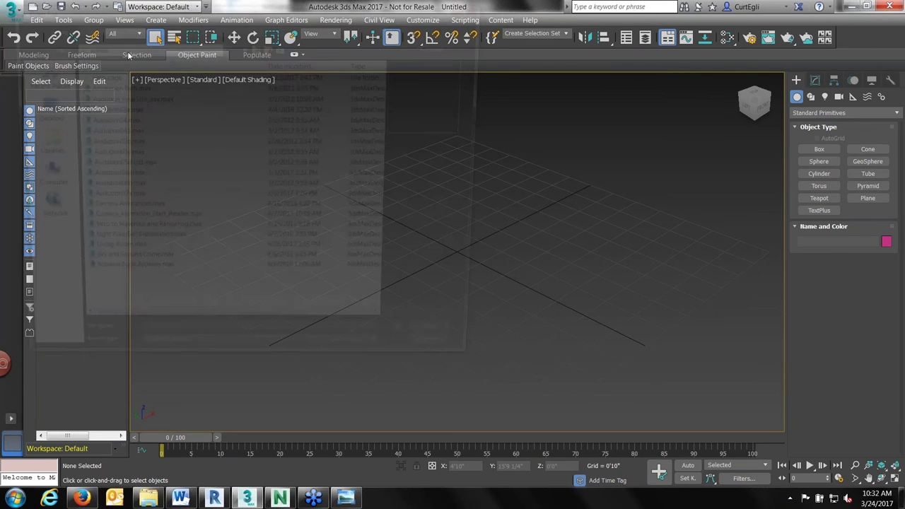
click(113, 97)
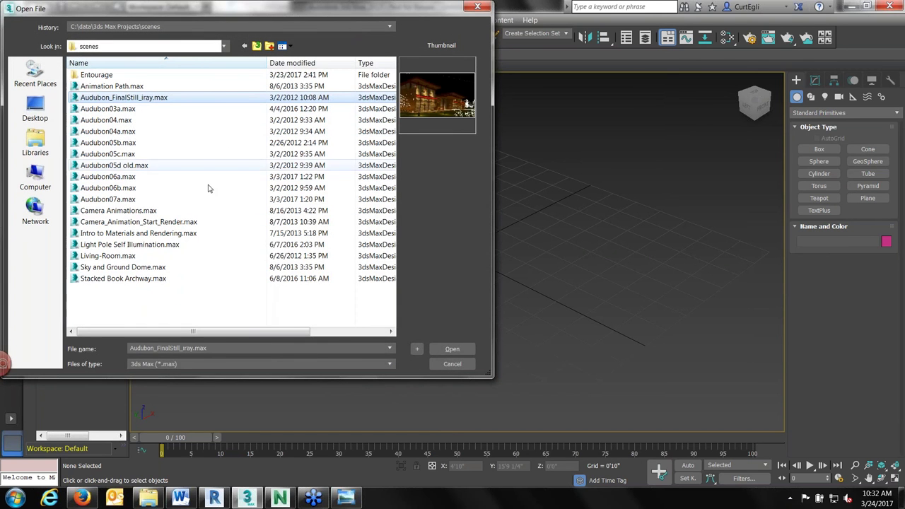
click(450, 347)
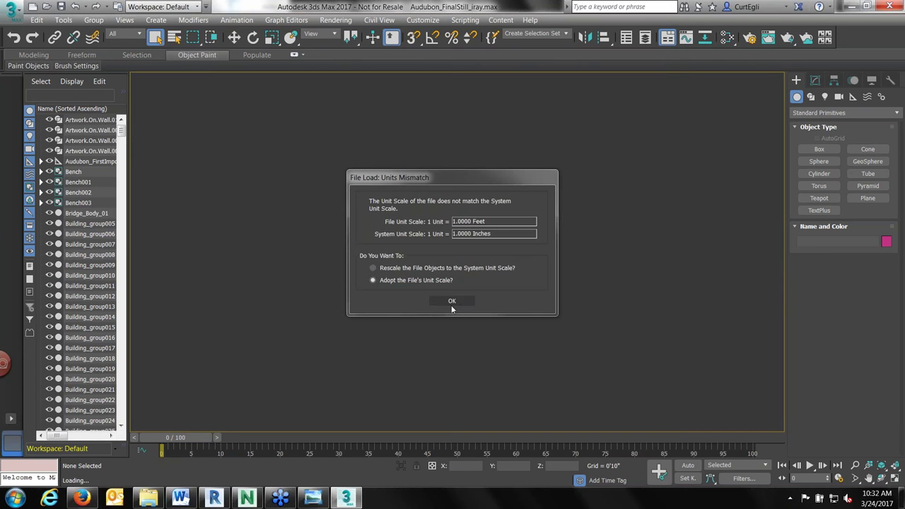
click(451, 301)
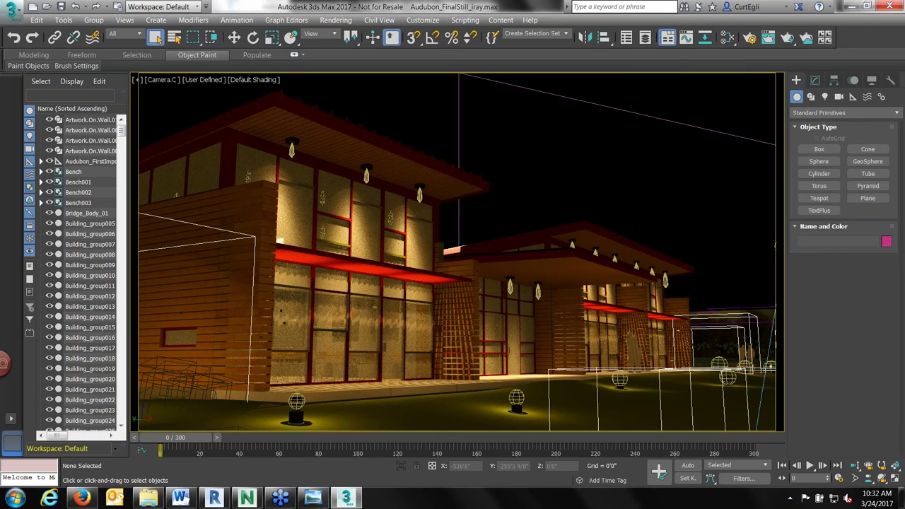
View the finished Audubon-CamC-FINAL.jpg rendering and switch to the Autodesk A360 rendering gallery in Firefox.
click(151, 497)
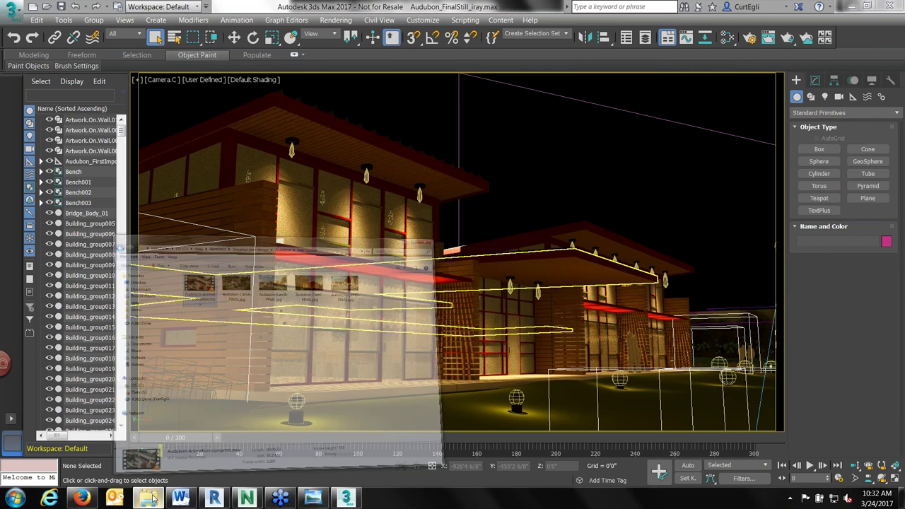
double_click(434, 119)
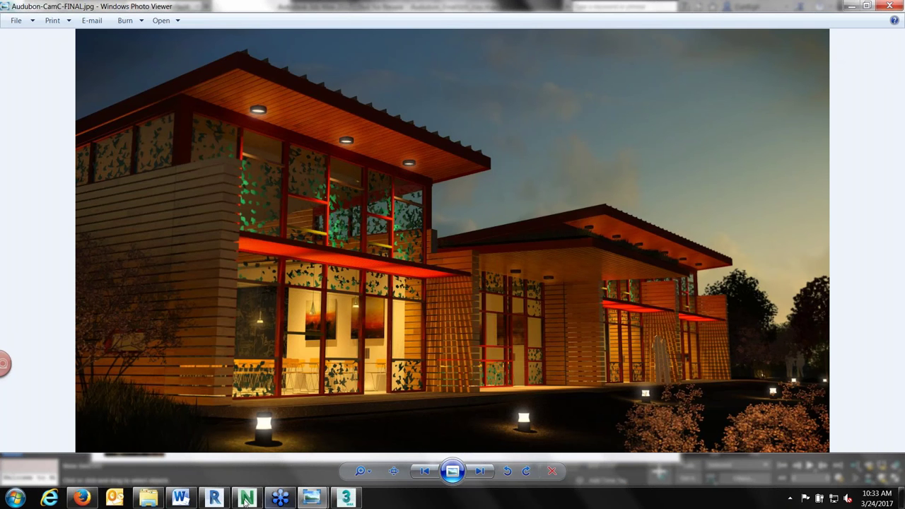
mouse_move(240, 498)
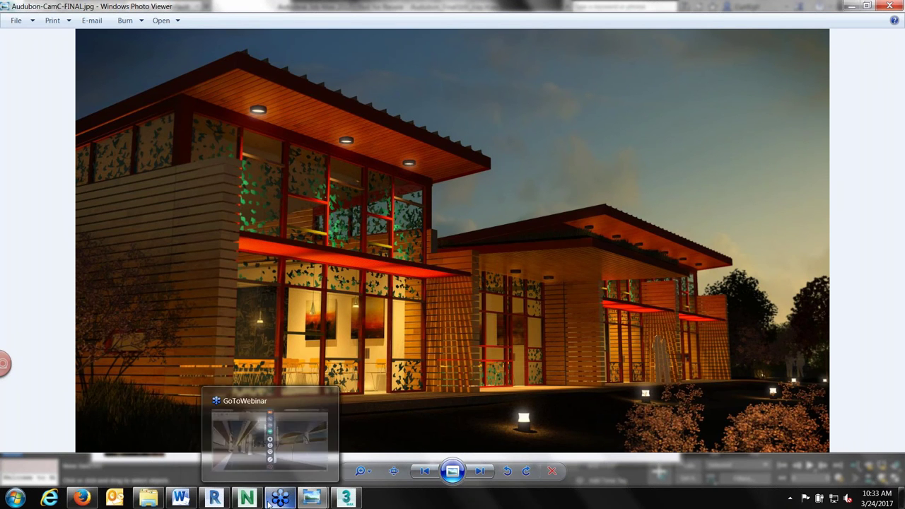
click(82, 497)
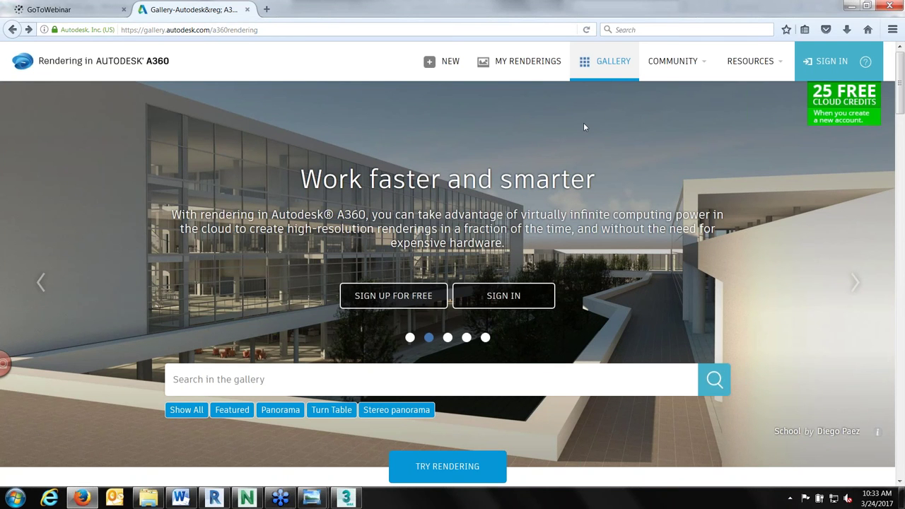
Switch to Revit, activate the 0_Entry Toward Reception 3D view, and start Render in Cloud, continuing past its welcome page.
click(214, 497)
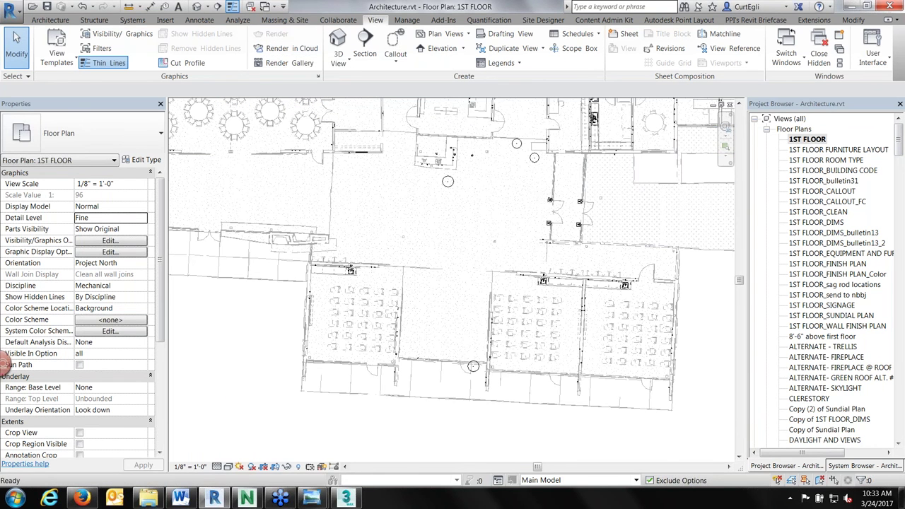
key(ctrl+Tab)
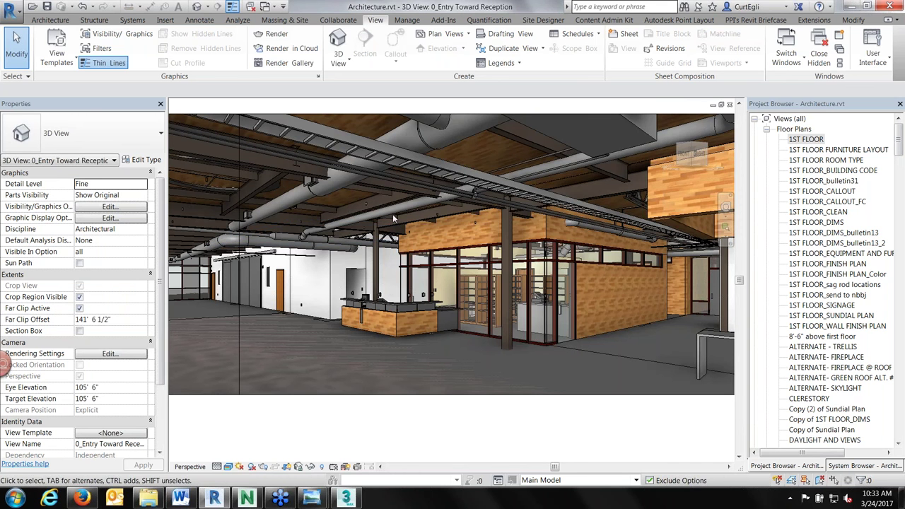
click(291, 48)
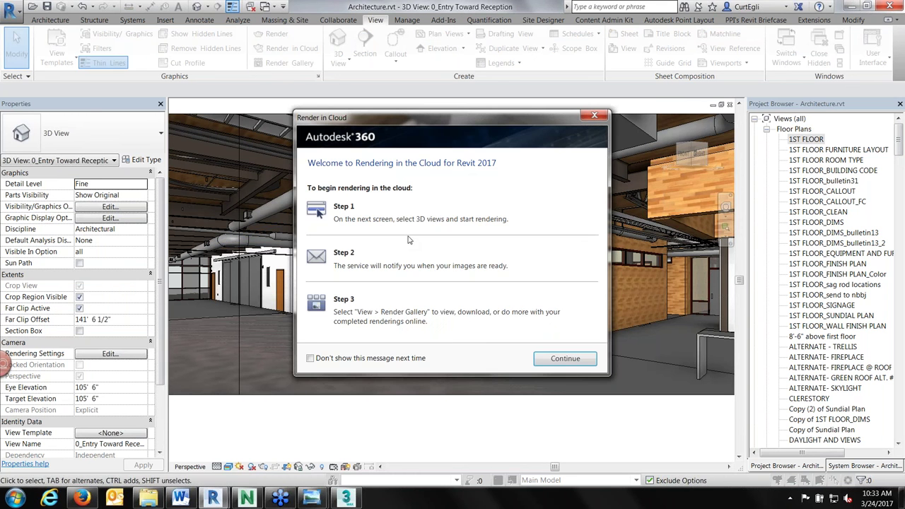
click(536, 358)
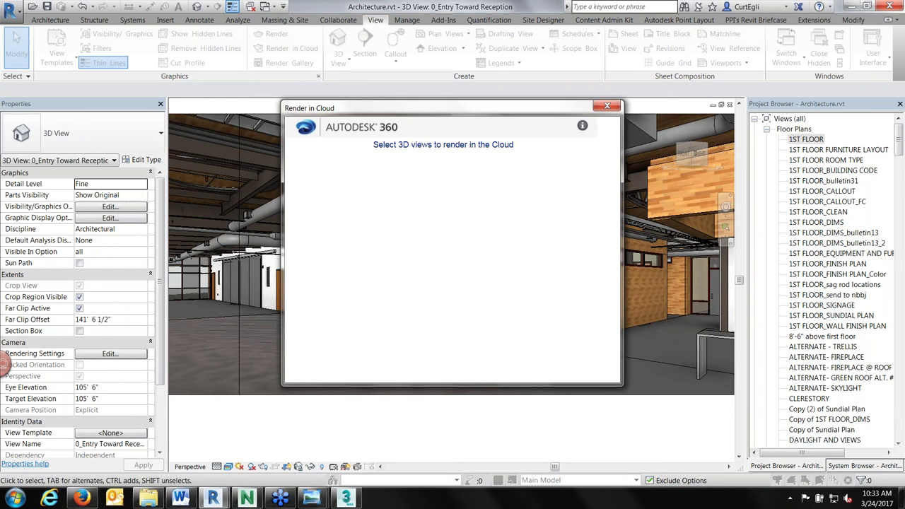